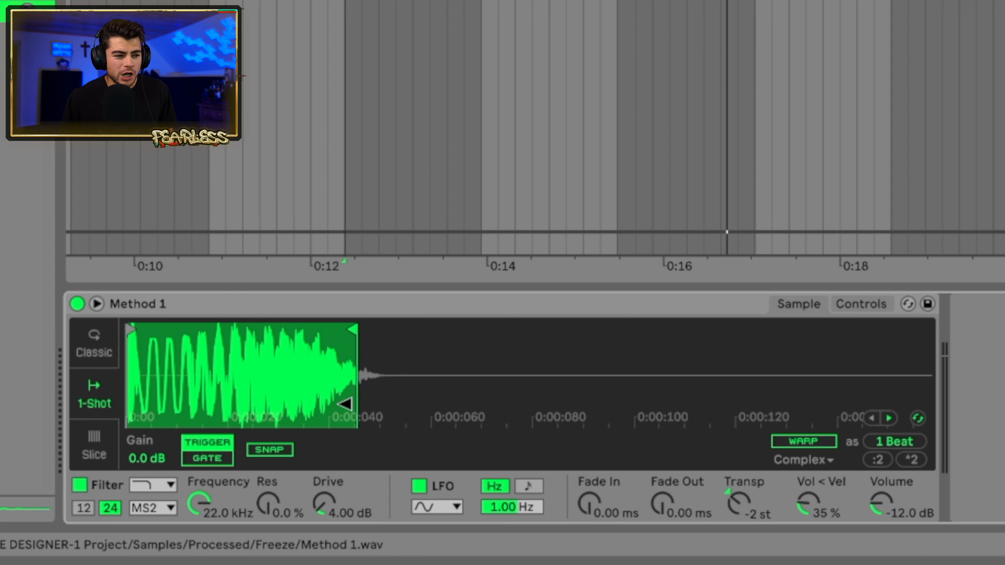
Step: Trim the Method 1 snare sample's end to about 41 ms and set its Fade Out to 0.95 ms
drag(239, 371, 239, 392)
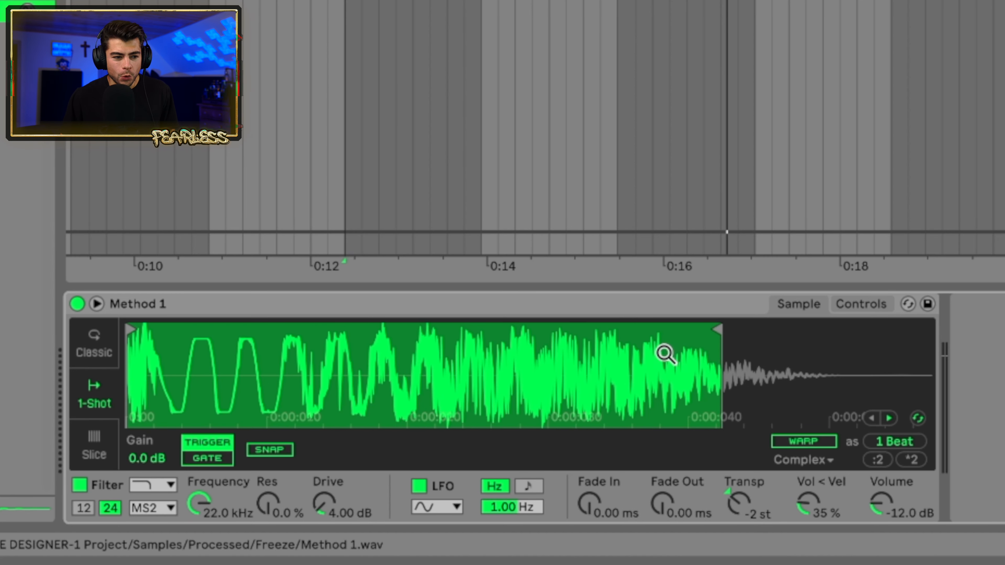
mouse_move(699, 333)
mouse_down()
mouse_move(730, 346)
mouse_move(711, 349)
mouse_up()
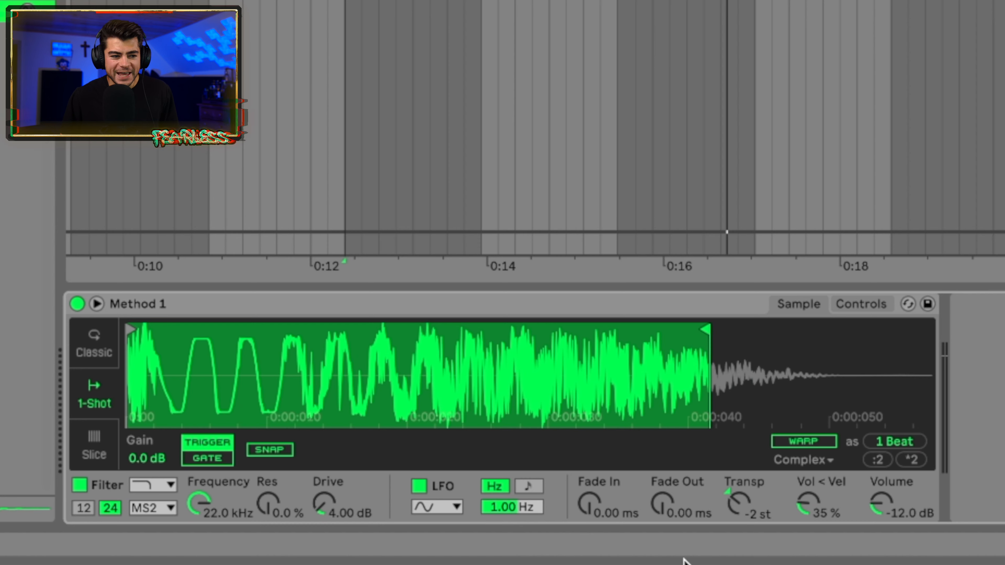
drag(662, 503, 662, 493)
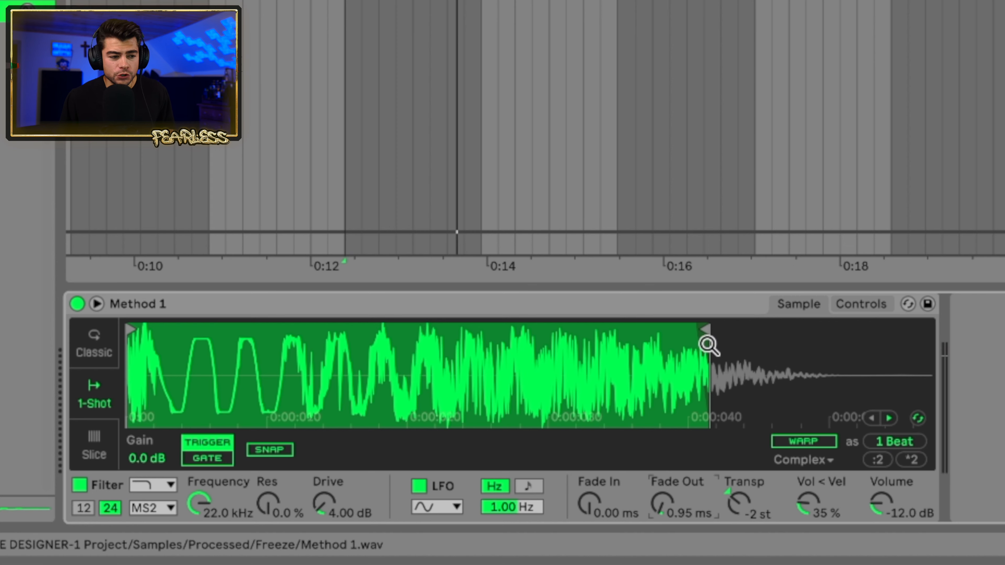
Step: Set the sample's Fade Out to 3.37 ms and extend its end past the tail to about 58 ms
mouse_move(693, 334)
mouse_down()
mouse_move(535, 348)
mouse_move(655, 364)
mouse_move(626, 374)
mouse_up()
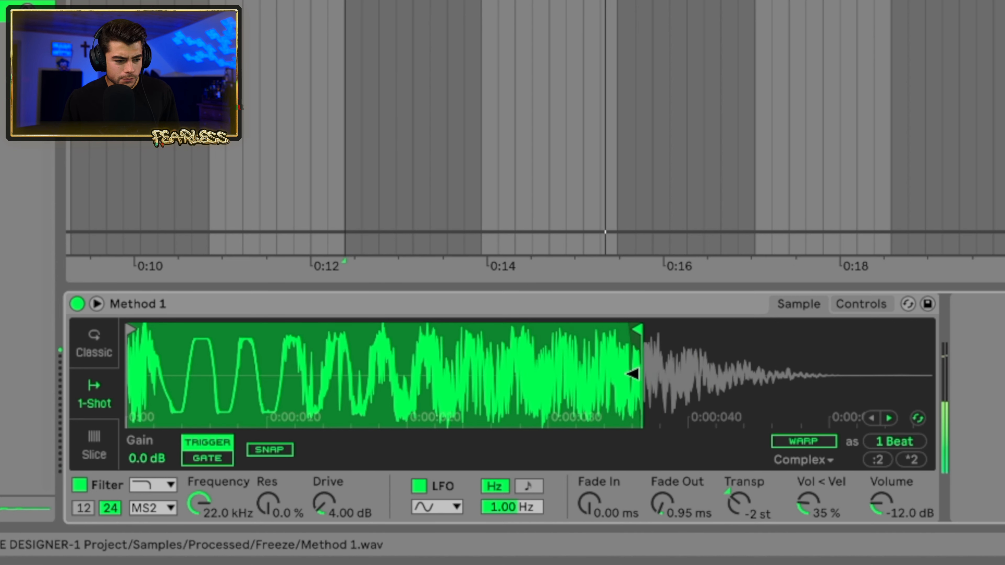
mouse_move(660, 506)
mouse_down()
mouse_move(660, 475)
mouse_move(660, 498)
mouse_up()
drag(682, 390, 681, 357)
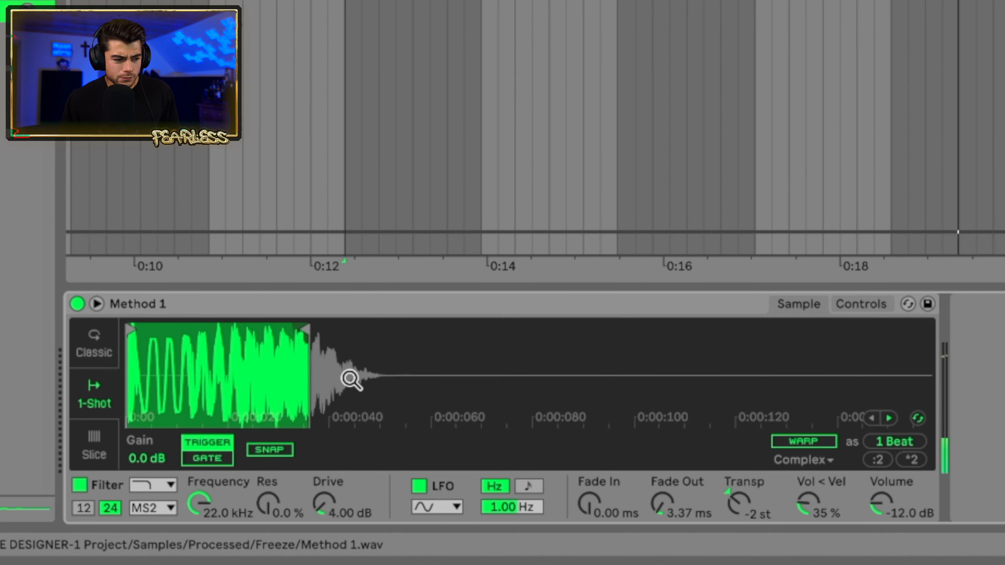
drag(304, 334, 418, 336)
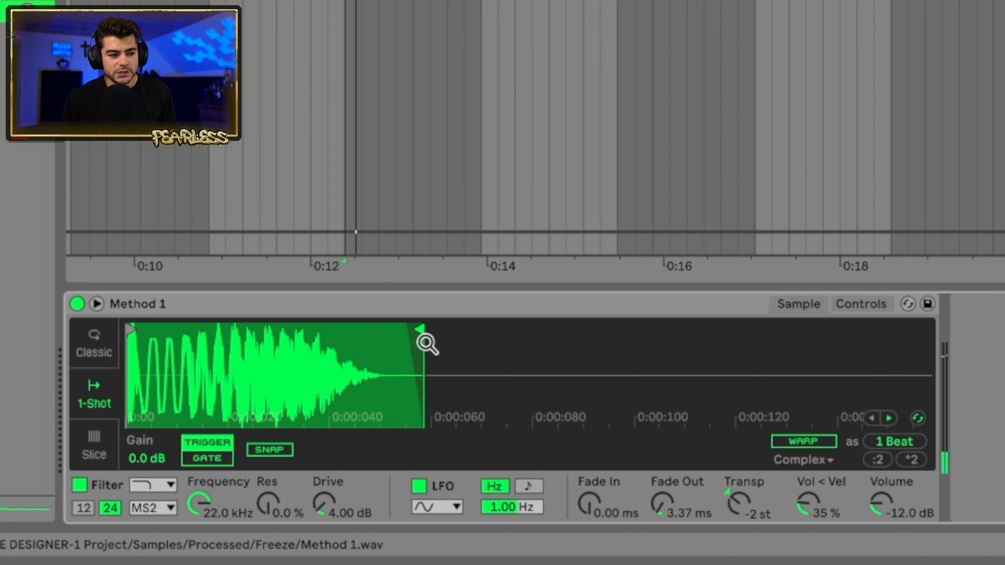
key(ctrl+z)
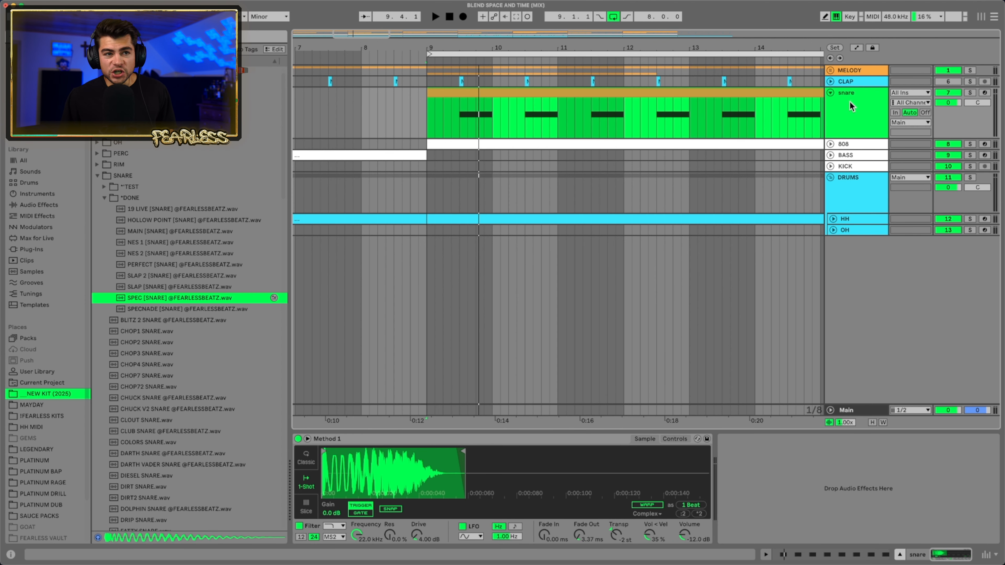
Step: Add an audio track below the snare track and set its input to Resampling
key(super+t)
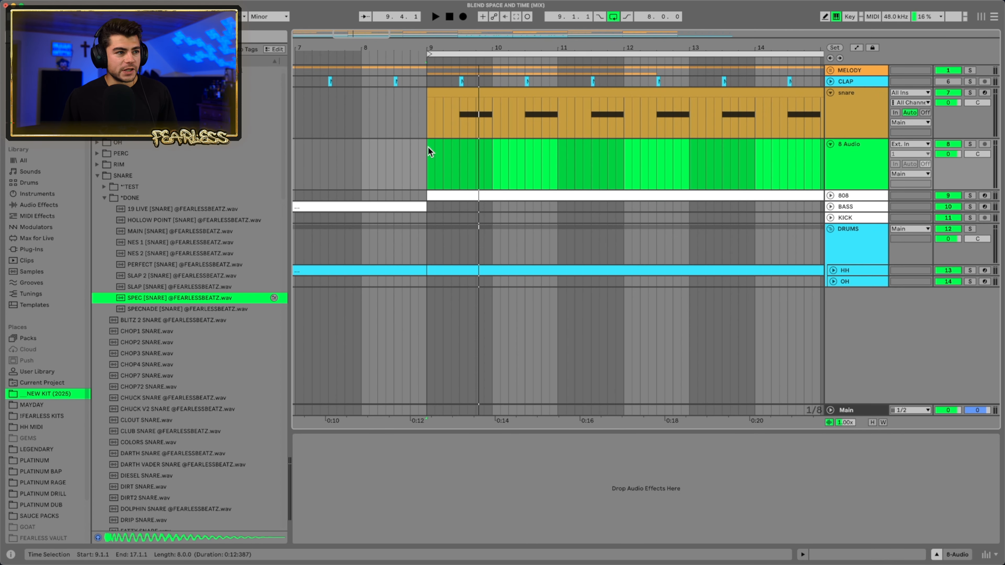
click(910, 144)
click(909, 172)
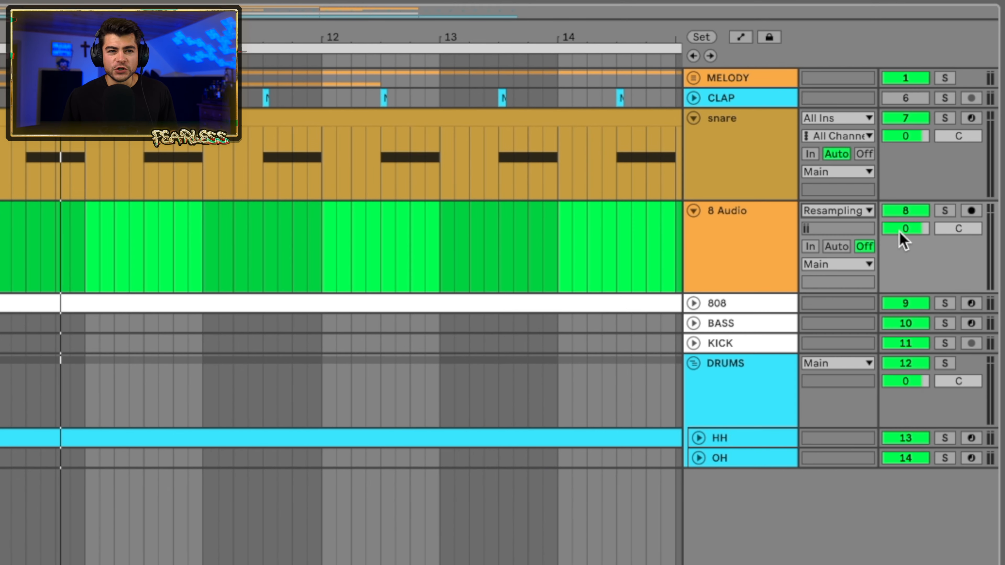
Step: Arm and solo the new audio track, solo the snare track as well, and record the first snare hit
click(945, 211)
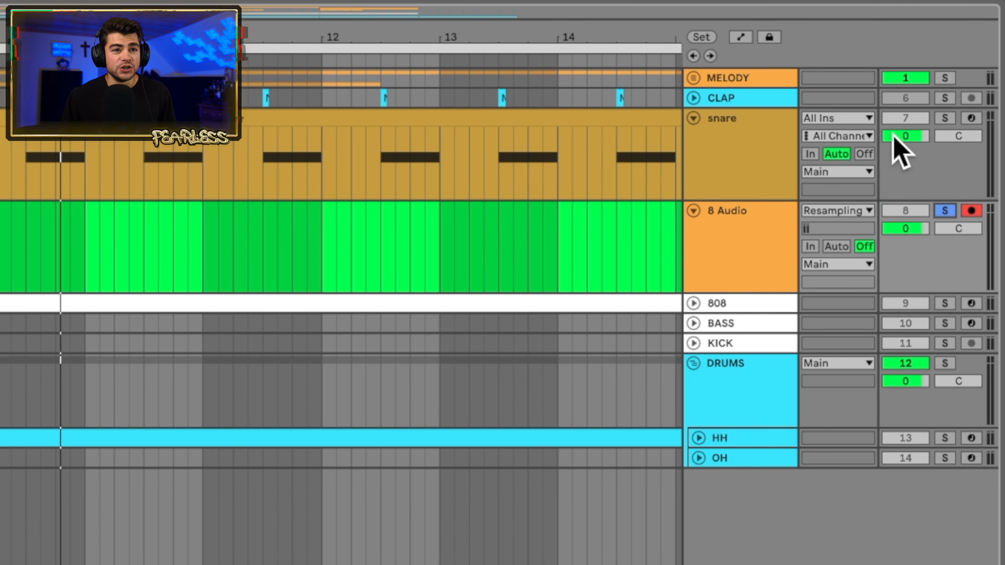
super+click(945, 118)
click(428, 158)
key(F9)
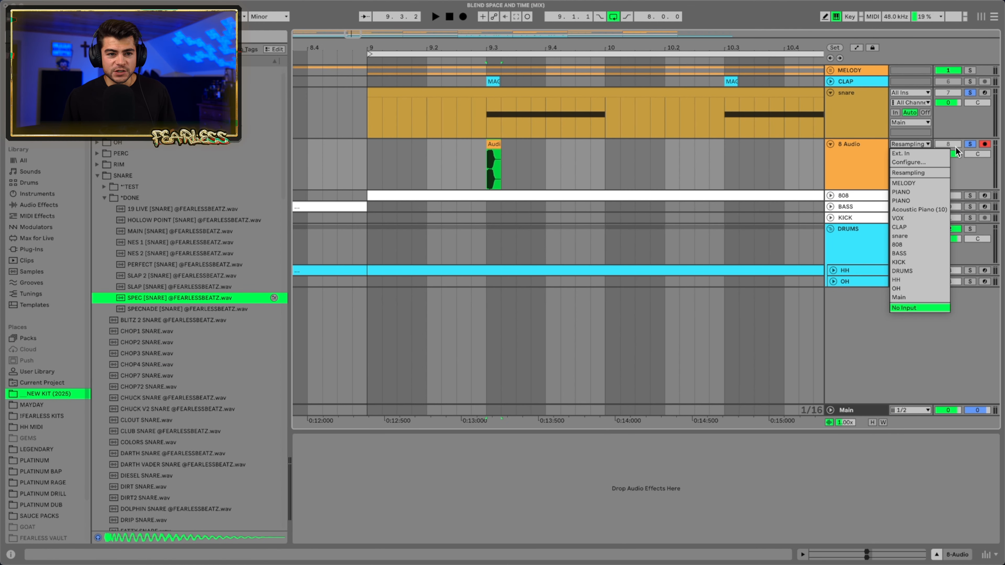
Step: With the audio track's input set to No Input, trim the recorded snare clip's end to its tail and consolidate it
drag(484, 46, 459, 119)
drag(654, 152, 577, 151)
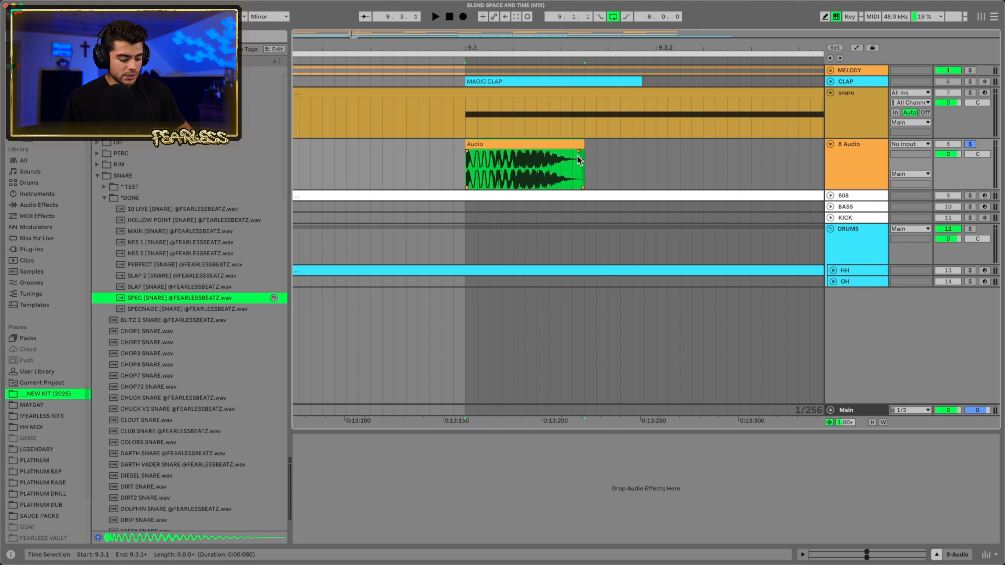
key(super+j)
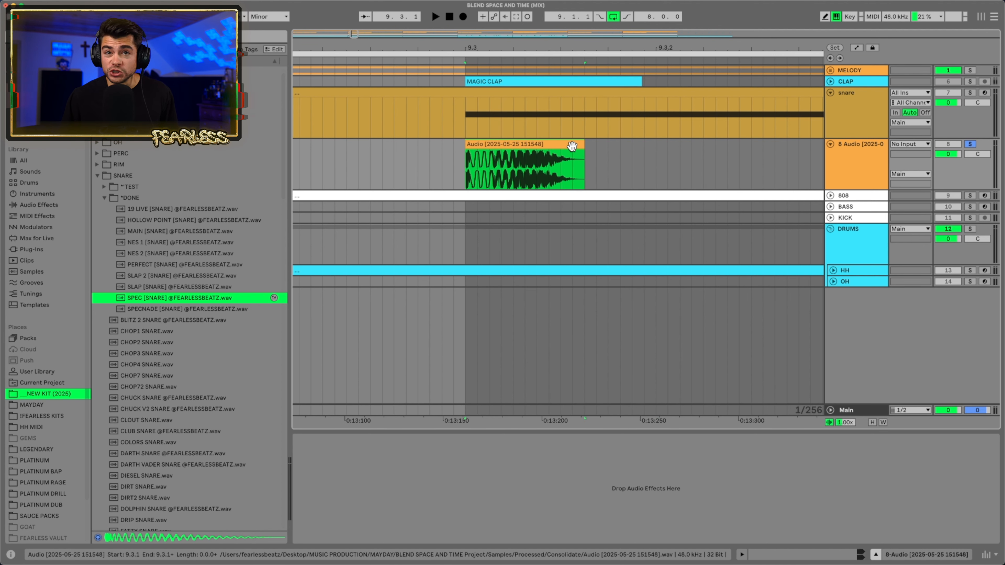
Step: Set the consolidated snare clip's warp tempo to 214 BPM and extend the clip's end to include the whole tail
double_click(523, 146)
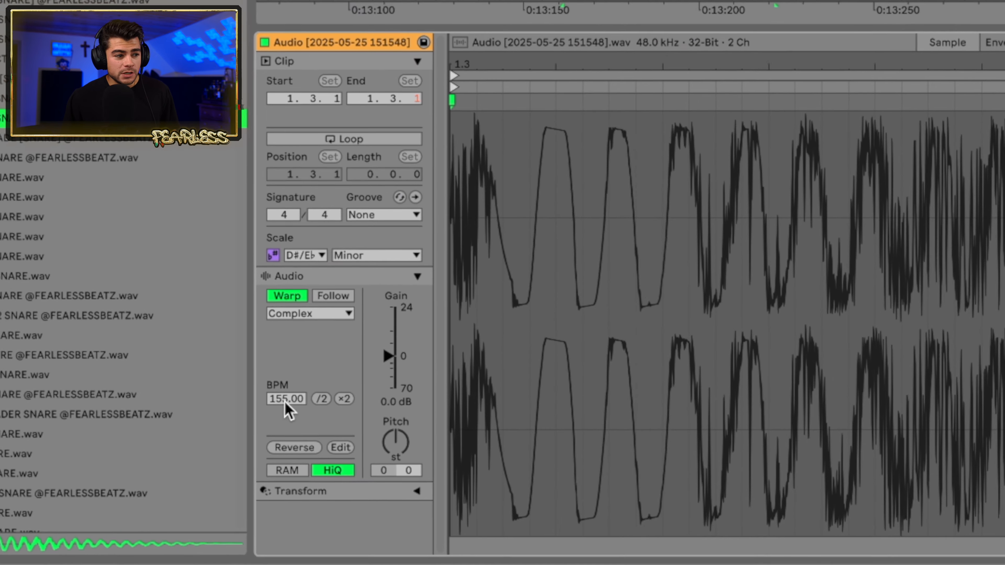
drag(309, 457, 309, 469)
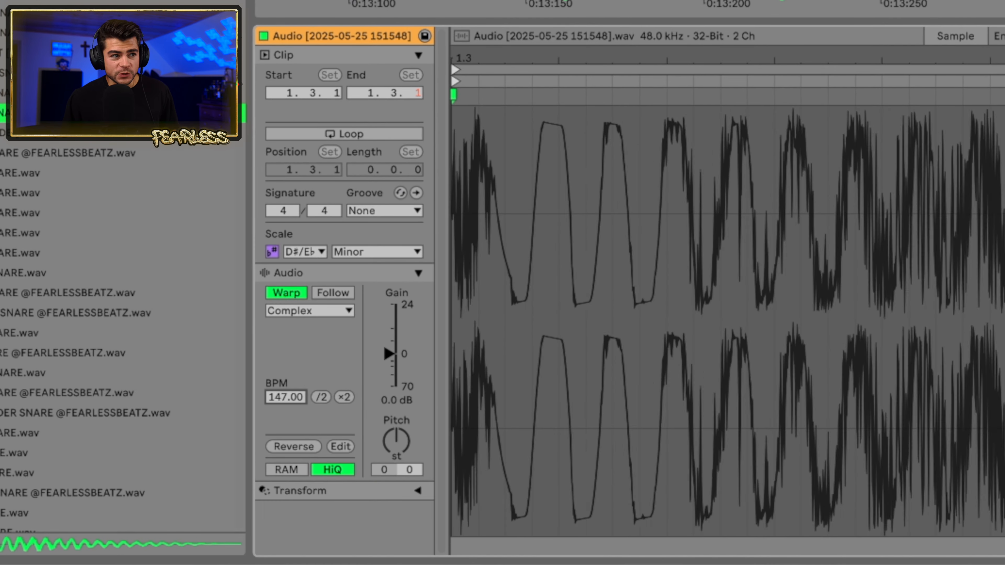
mouse_move(286, 397)
mouse_down()
mouse_move(286, 310)
mouse_move(286, 407)
mouse_up()
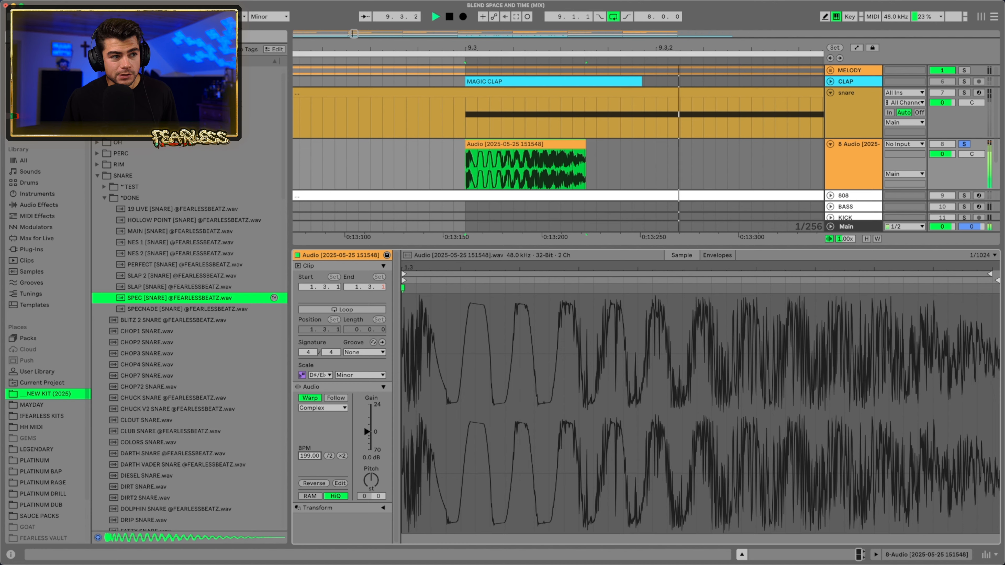
drag(310, 456, 309, 444)
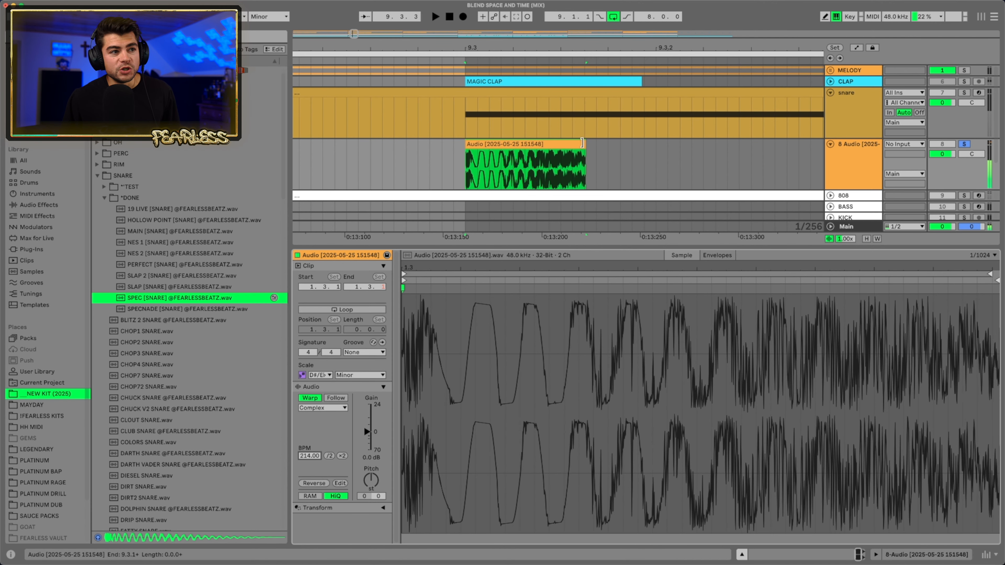
drag(582, 143, 683, 151)
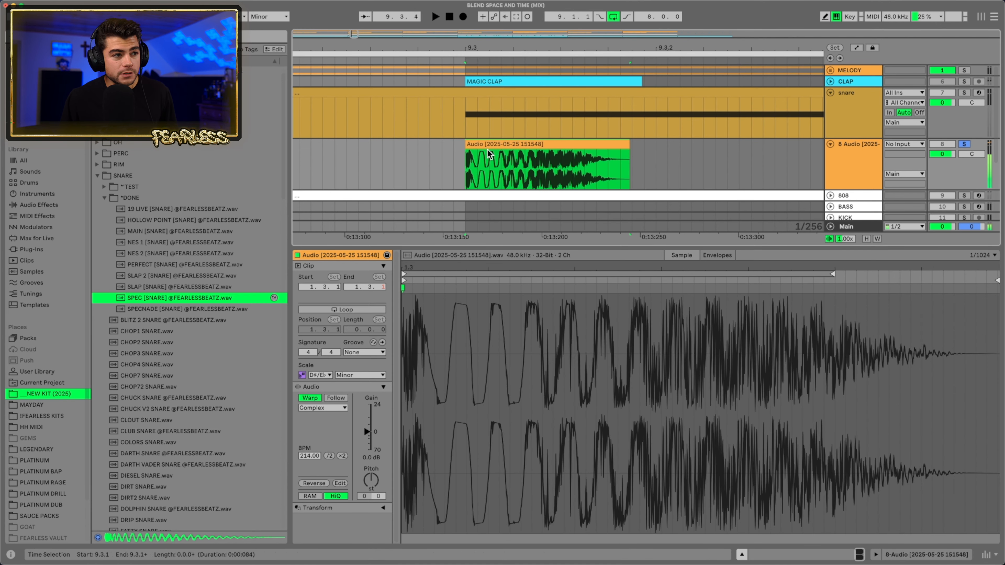
Step: Try trimming the opening of the stretched snare clip and smoothing its new start with a short fade-in
drag(466, 143, 489, 144)
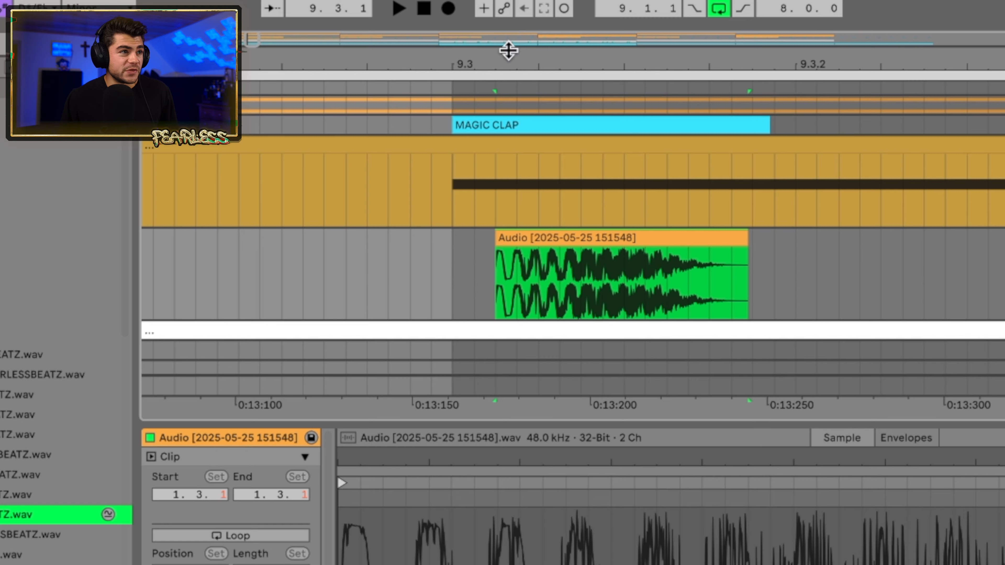
drag(509, 50, 511, 204)
drag(475, 236, 518, 179)
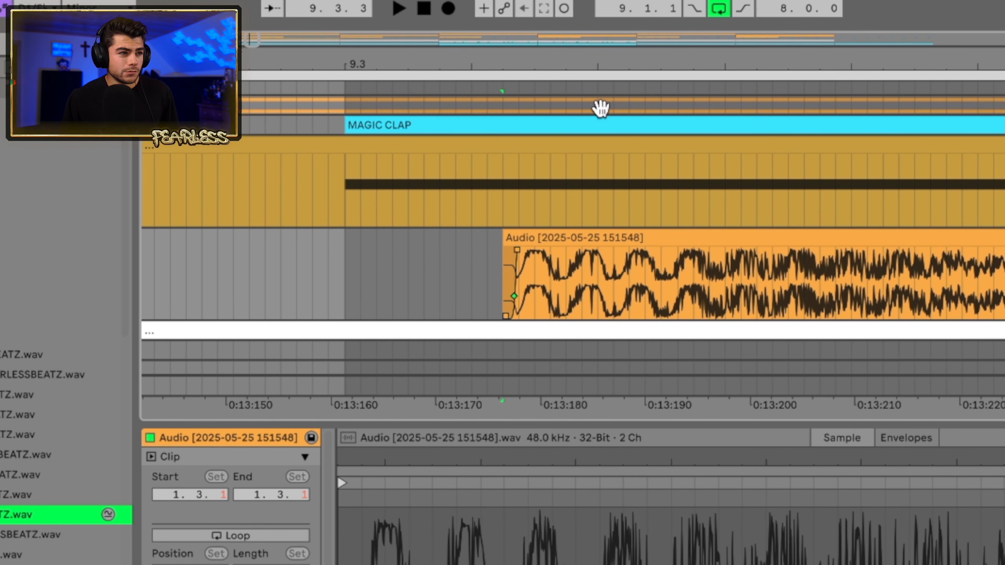
drag(607, 66, 607, 30)
key(space)
drag(555, 242, 522, 242)
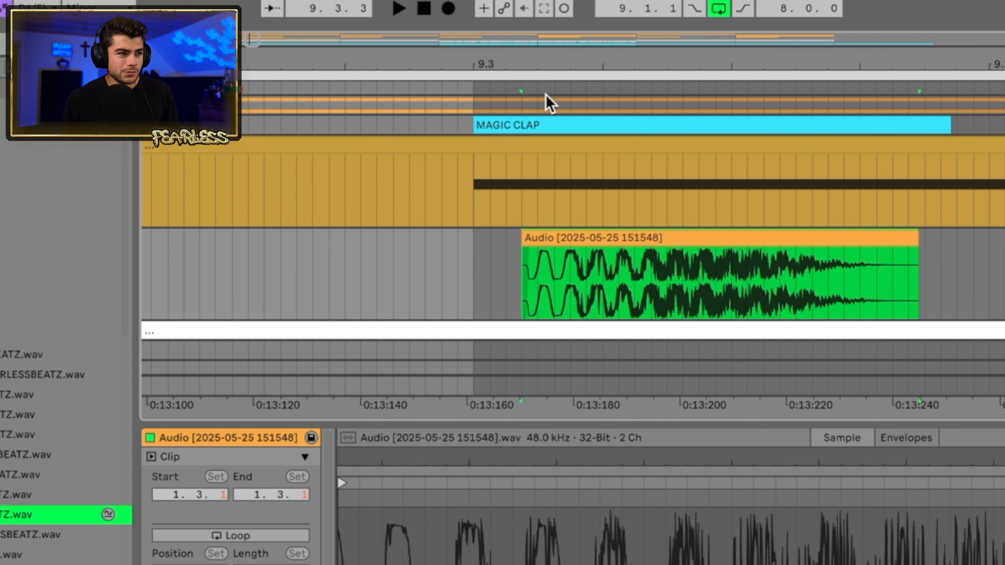
drag(531, 68, 530, 133)
drag(538, 240, 524, 239)
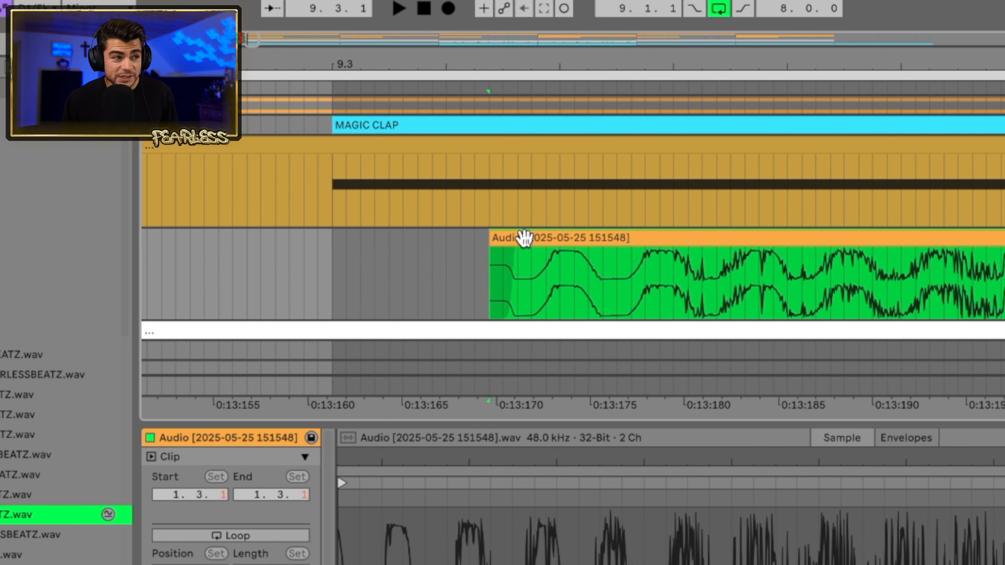
drag(510, 291, 500, 258)
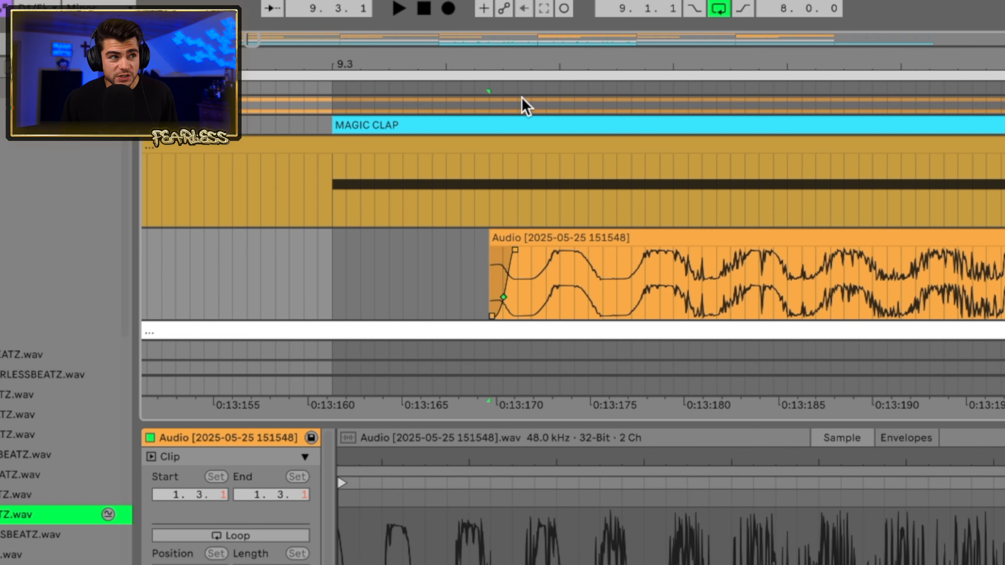
drag(527, 66, 528, 93)
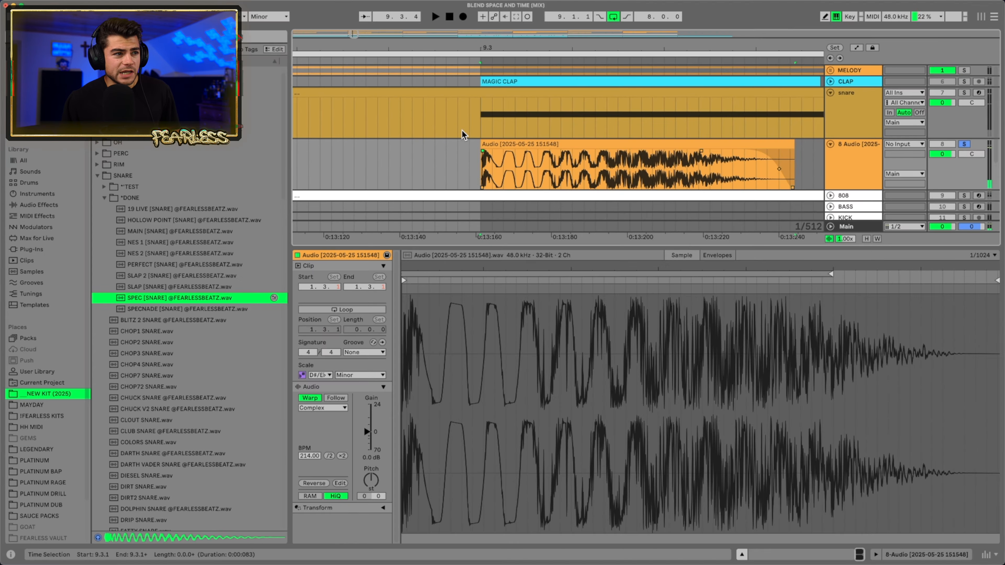
Step: Audition the snare clip, lower its warp tempo to 166 BPM, and freeze and flatten its track
click(507, 143)
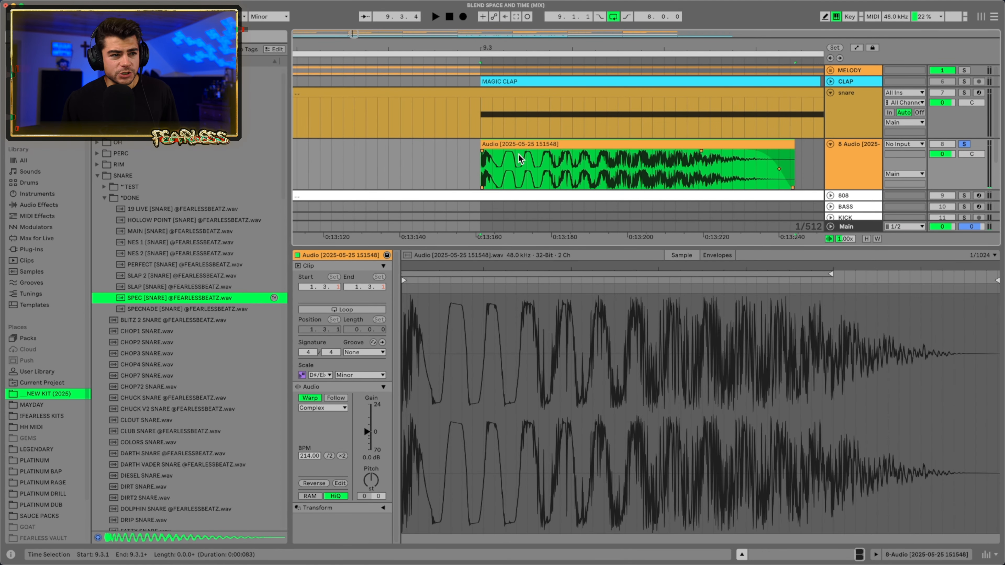
key(space)
key(minus)
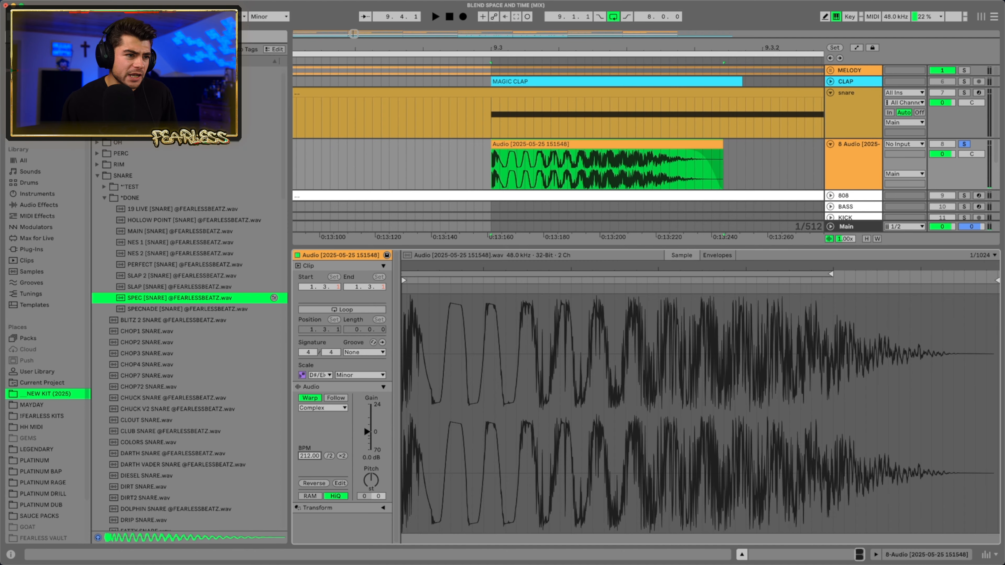
drag(310, 456, 309, 466)
right_click(688, 150)
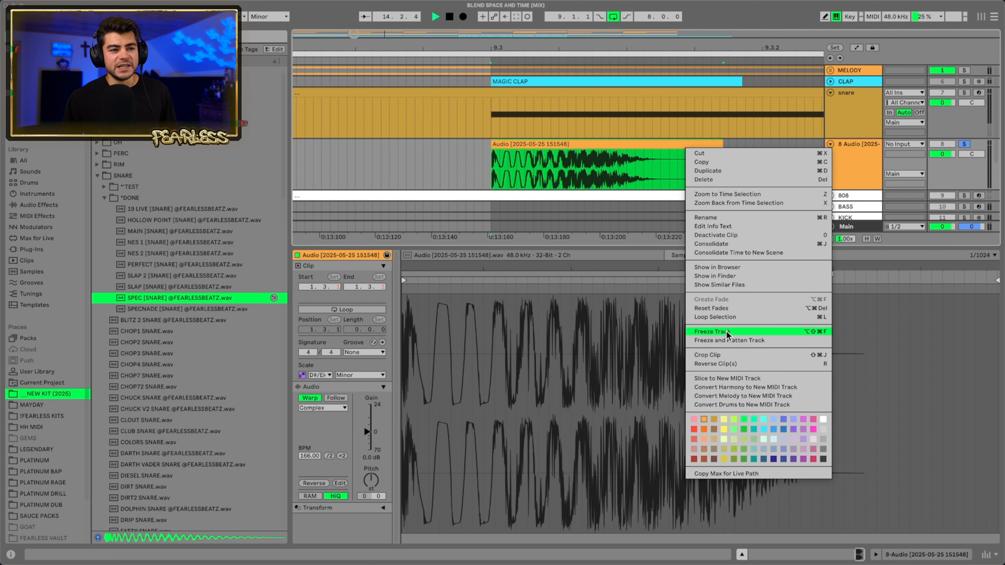
click(729, 341)
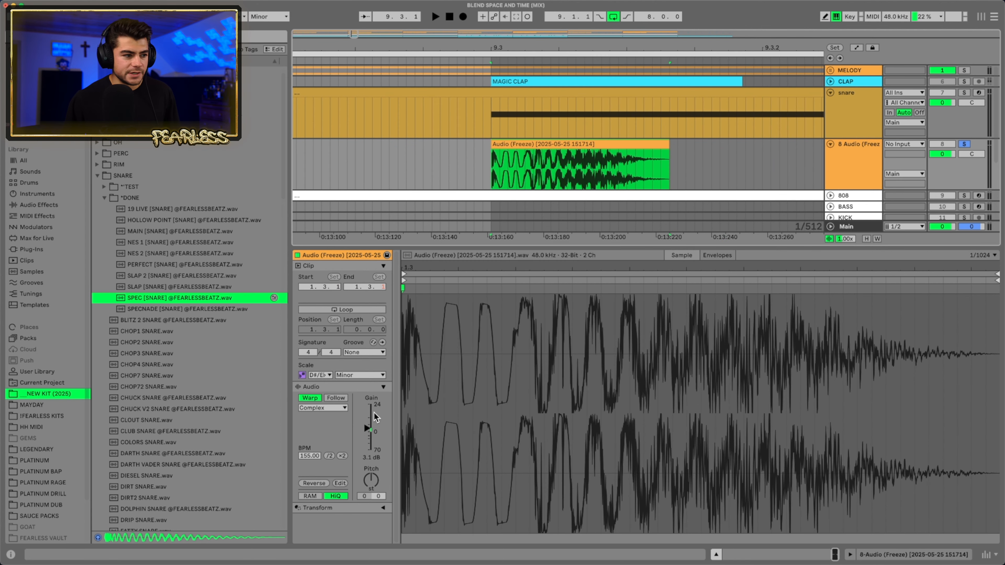
Step: Adjust the flattened snare clip's gain and add kHs Transient Shaper to its track
drag(374, 413, 363, 422)
click(942, 554)
key(space)
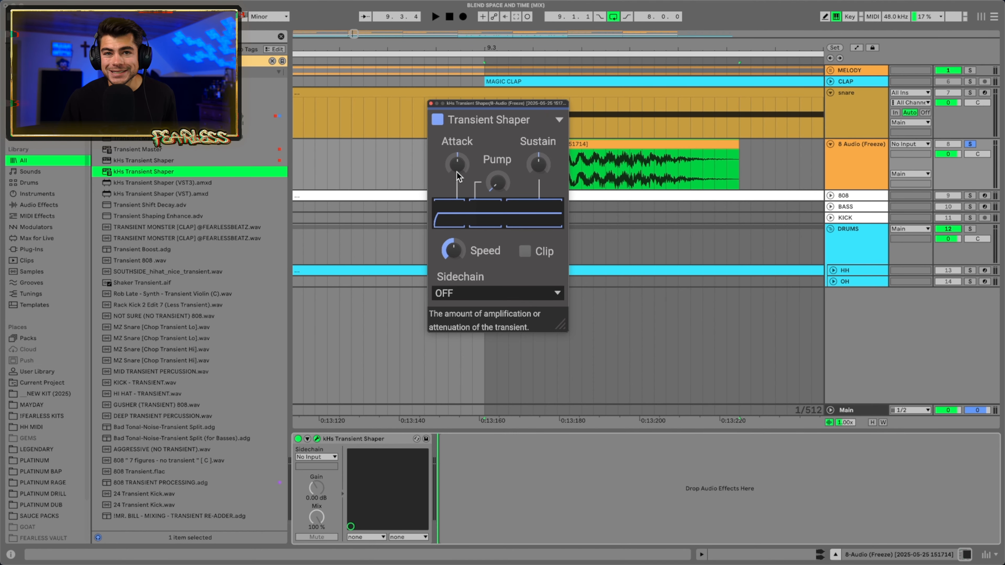
Step: Boost the Transient Shaper's Attack, cut Sustain to -100 %, and raise Pump slightly
drag(458, 174, 457, 153)
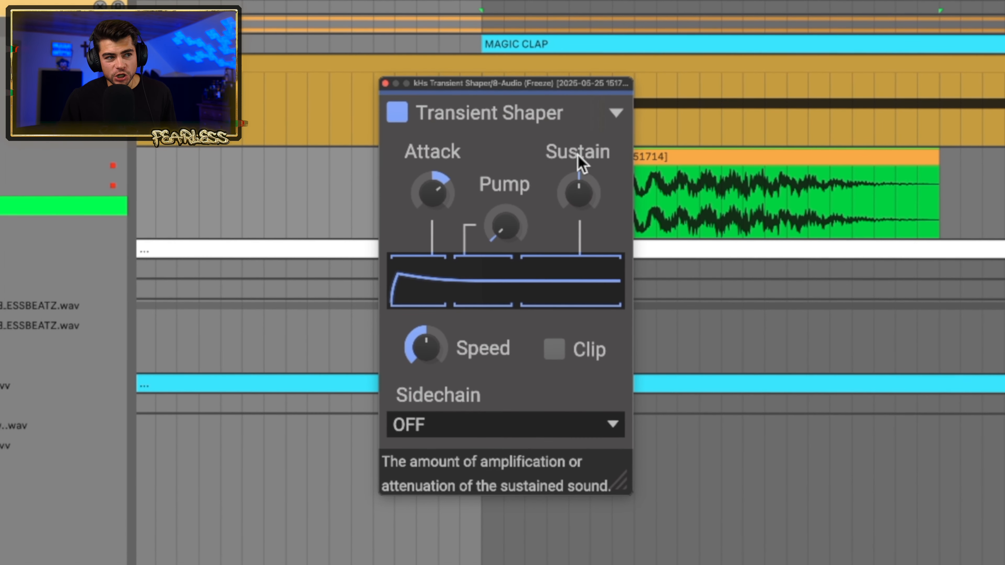
drag(578, 186, 578, 244)
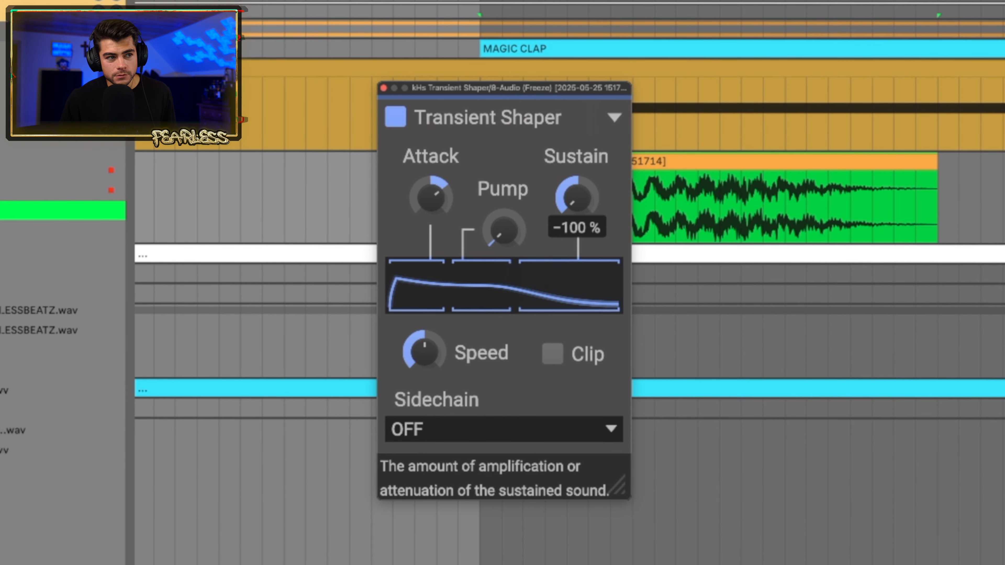
mouse_move(505, 232)
mouse_down()
mouse_move(505, 187)
mouse_move(511, 240)
mouse_up()
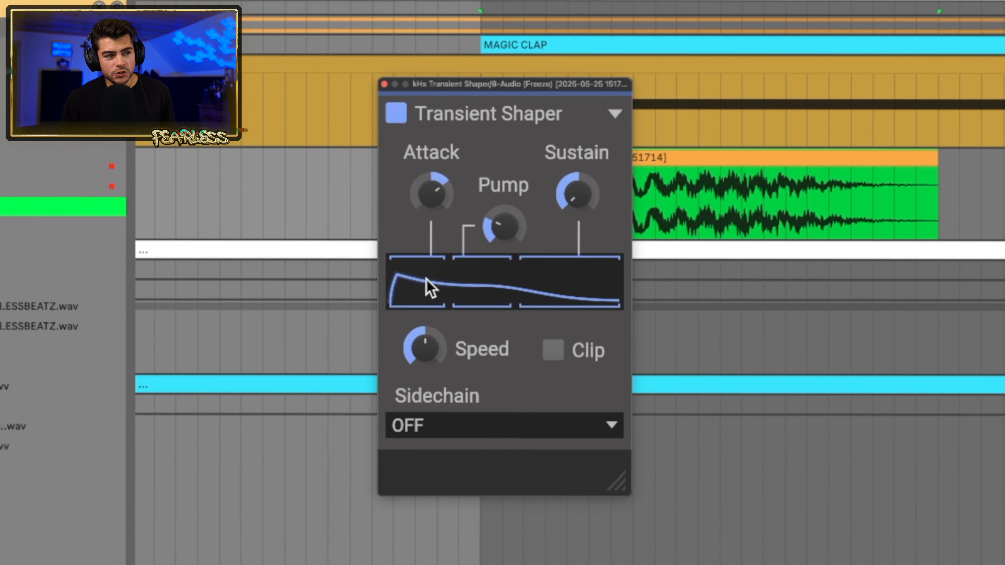
Step: Ease the Transient Shaper's Sustain cut back toward centre and return Pump to its minimum
drag(570, 224, 571, 201)
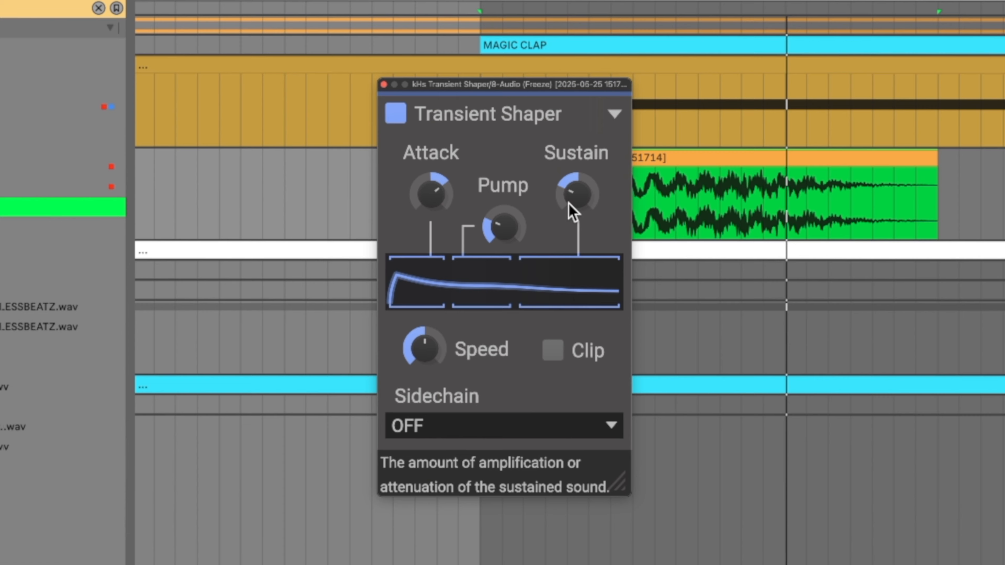
mouse_move(574, 213)
mouse_down()
mouse_move(574, 203)
mouse_move(564, 211)
mouse_up()
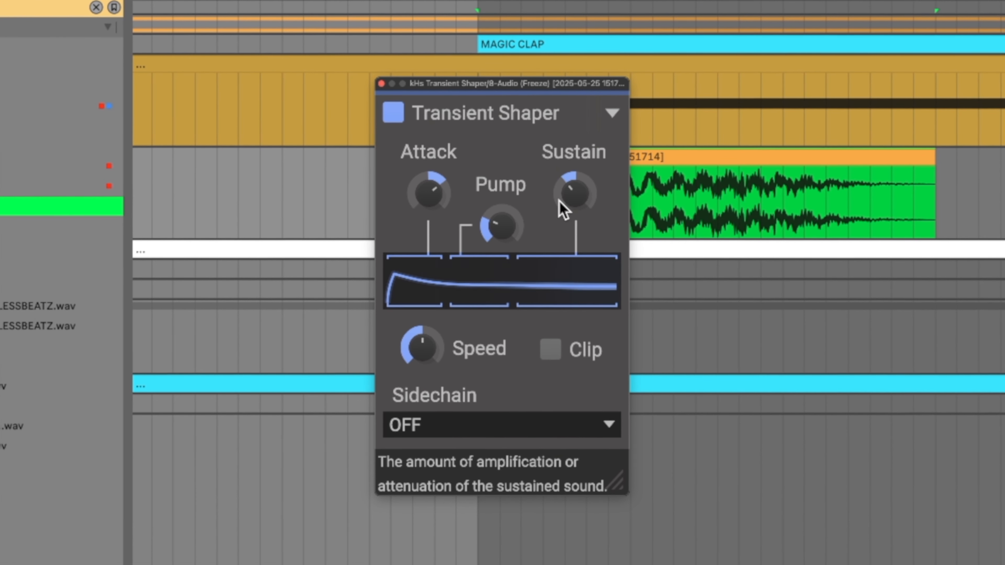
drag(502, 228, 502, 246)
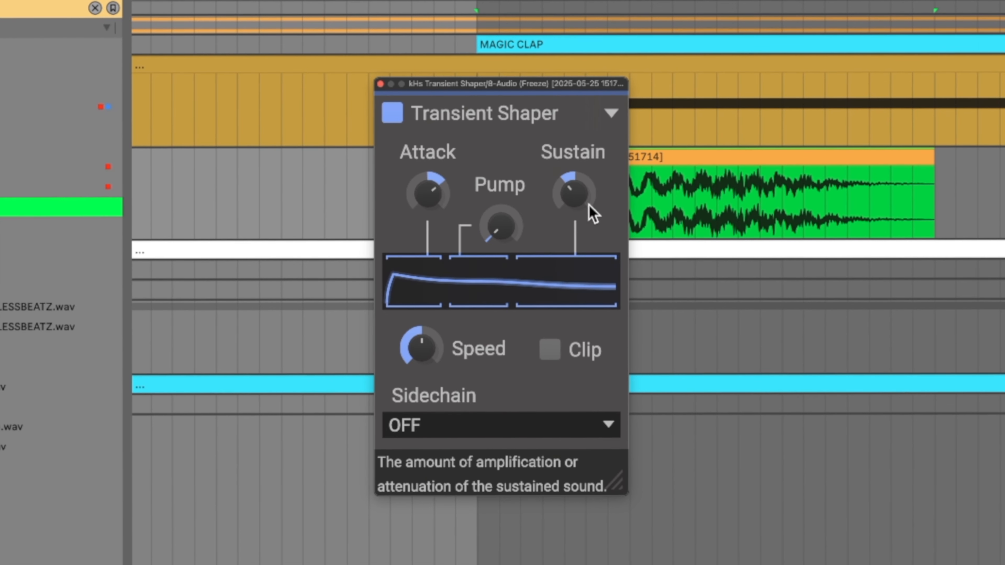
Step: Fine-tune the Transient Shaper's Sustain and audition the snare through the UAD dbx 160 compressor
mouse_move(593, 213)
mouse_down()
mouse_move(592, 180)
mouse_move(577, 203)
mouse_up()
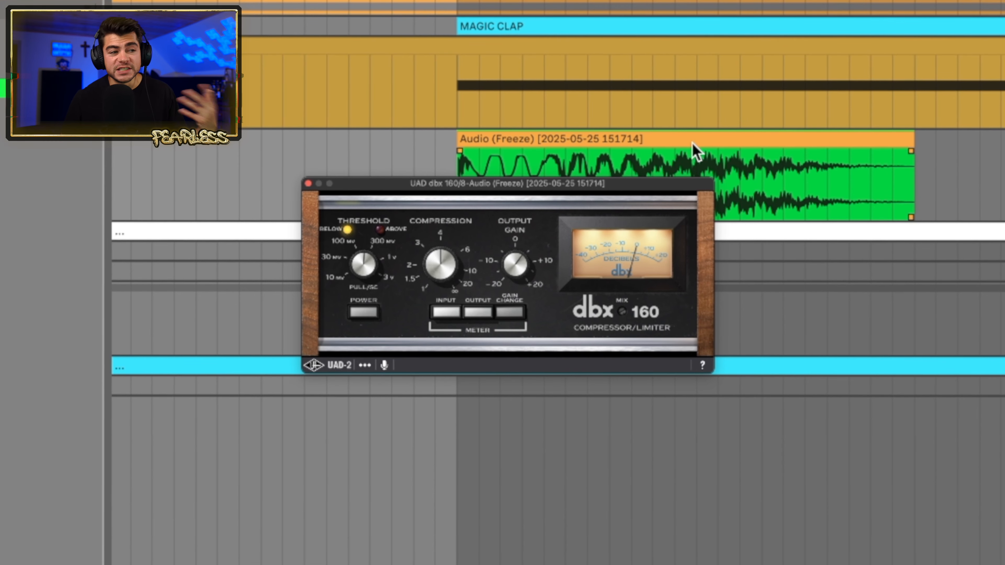
drag(618, 186, 611, 107)
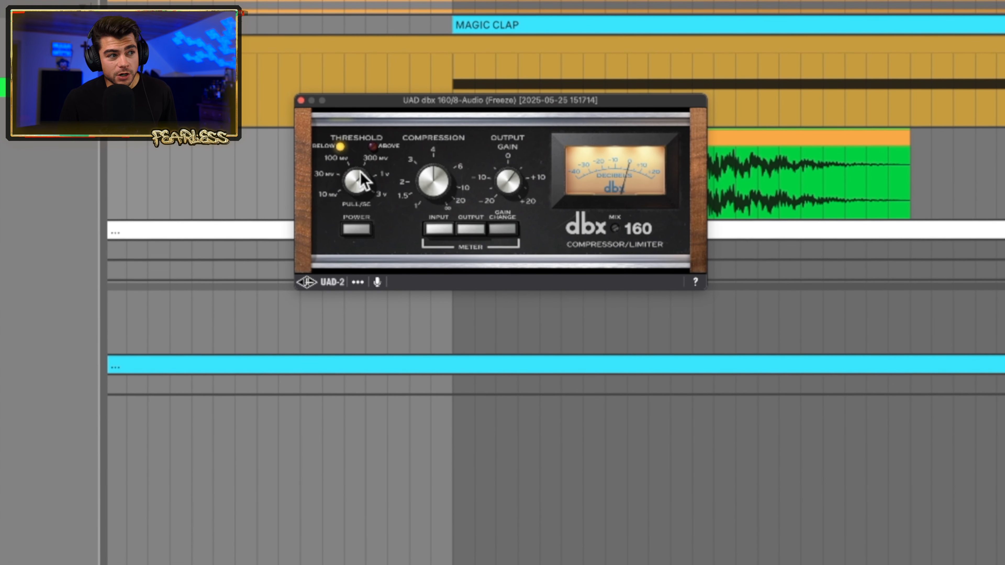
key(space)
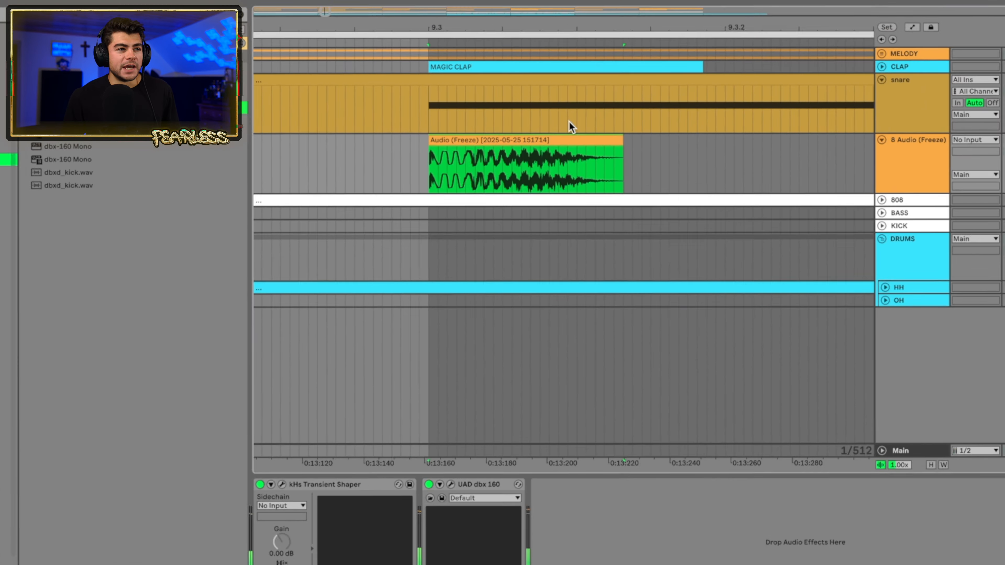
Step: Freeze and flatten the snare's audio track to print the Transient Shaper and dbx 160 processing
right_click(557, 146)
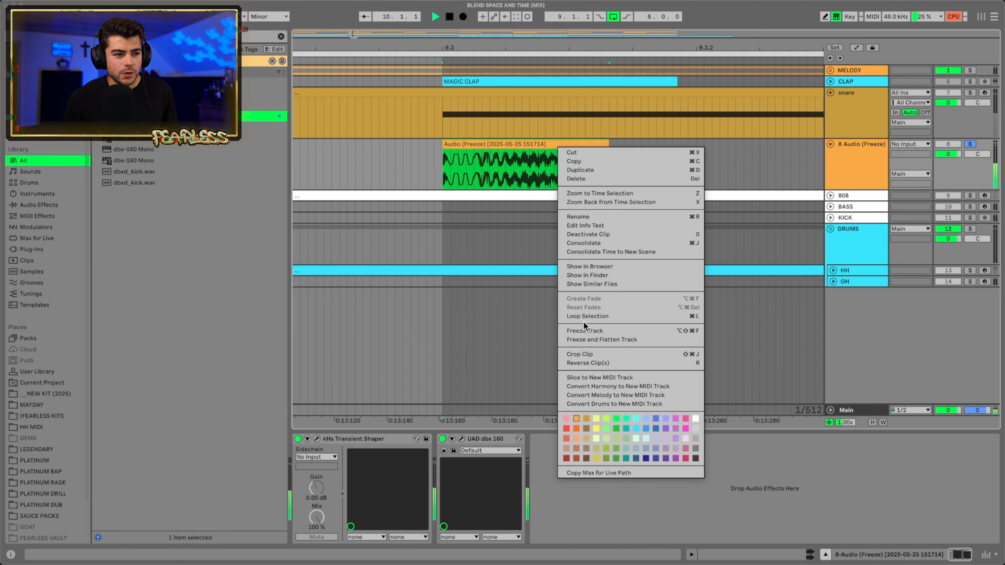
click(590, 340)
click(688, 330)
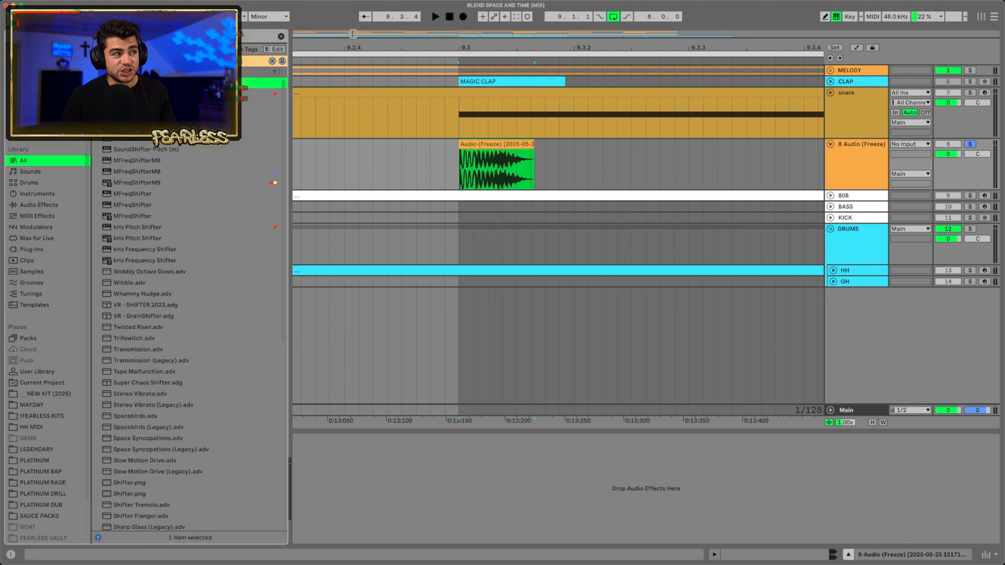
Step: Add Shifter to the flattened snare track, switch it to Freq mode, and set Fine to -13.7 Hz
click(445, 152)
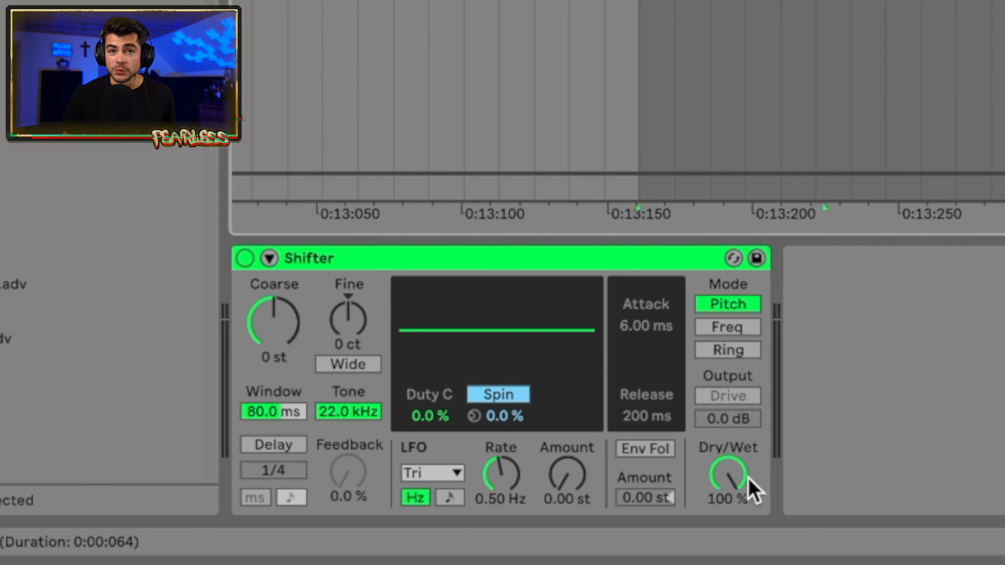
click(743, 331)
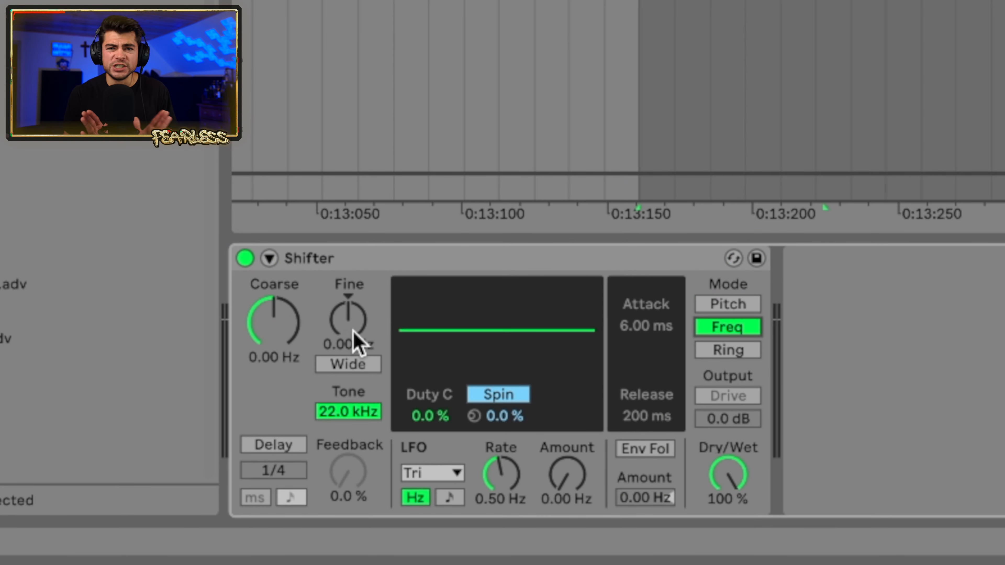
click(287, 344)
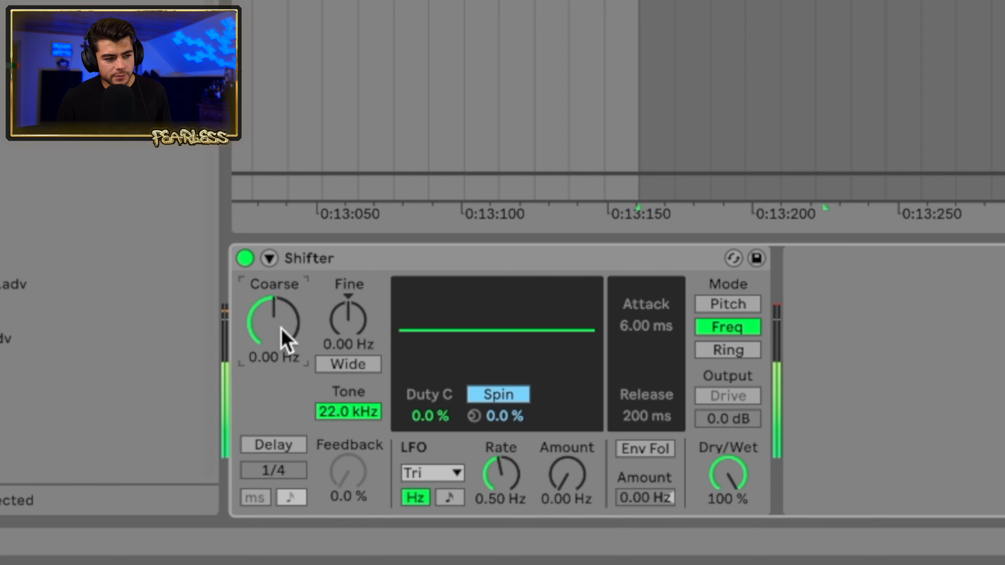
key(Down)
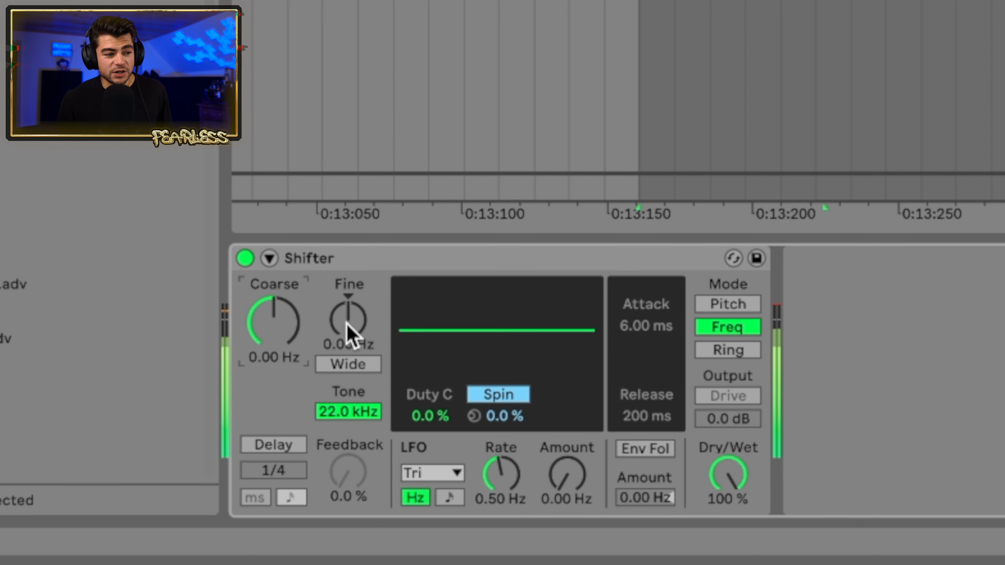
drag(348, 320, 348, 380)
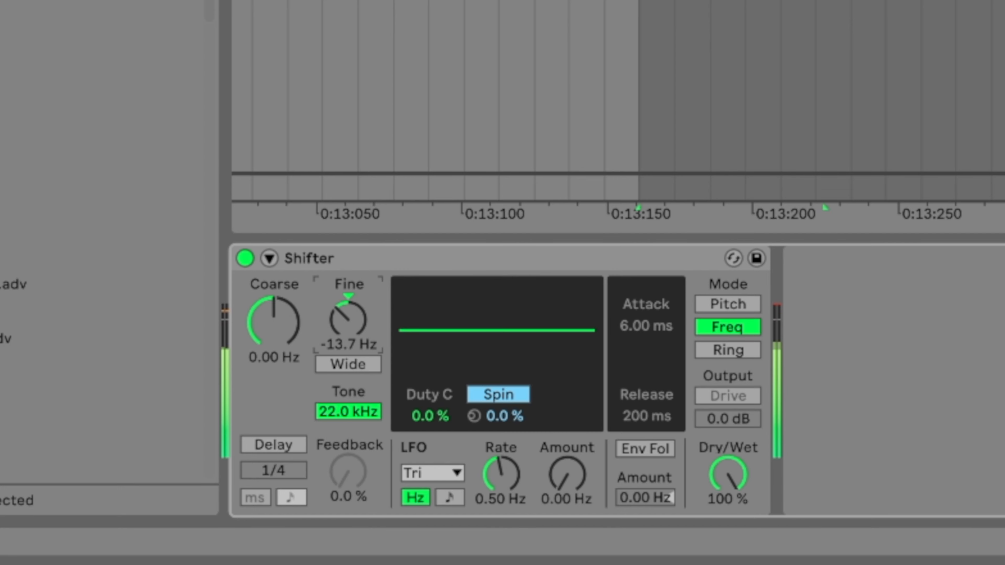
Step: Bypass and re-enable Shifter repeatedly to compare the snare with and without the frequency shift
click(251, 261)
click(251, 262)
click(245, 260)
click(244, 259)
click(352, 259)
click(353, 259)
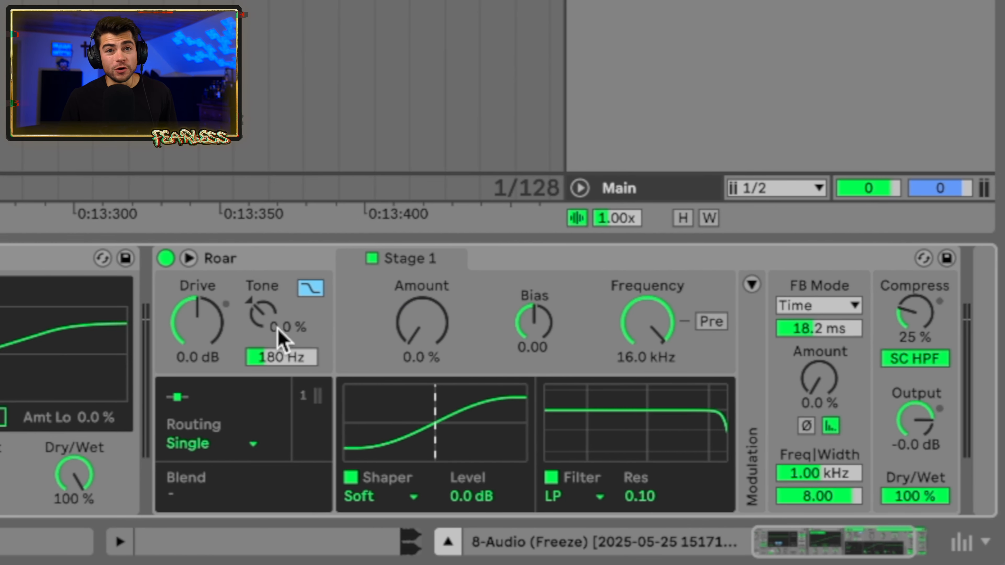
Step: Set Roar's shaper to Shards with Amount 23 %, Drive 0.4 dB and Tone 24 %, and compare the snare with Roar bypassed
click(414, 497)
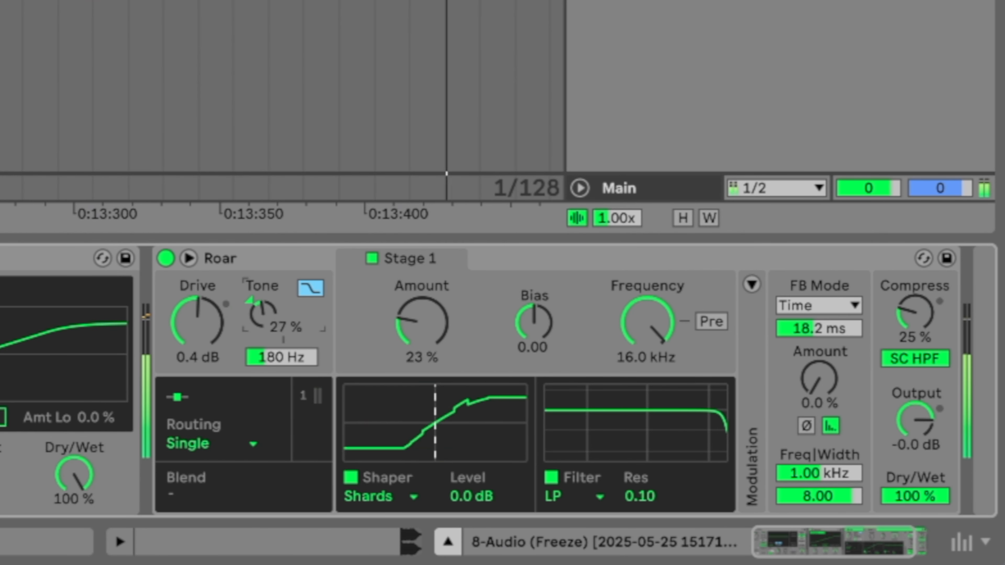
drag(264, 312, 264, 312)
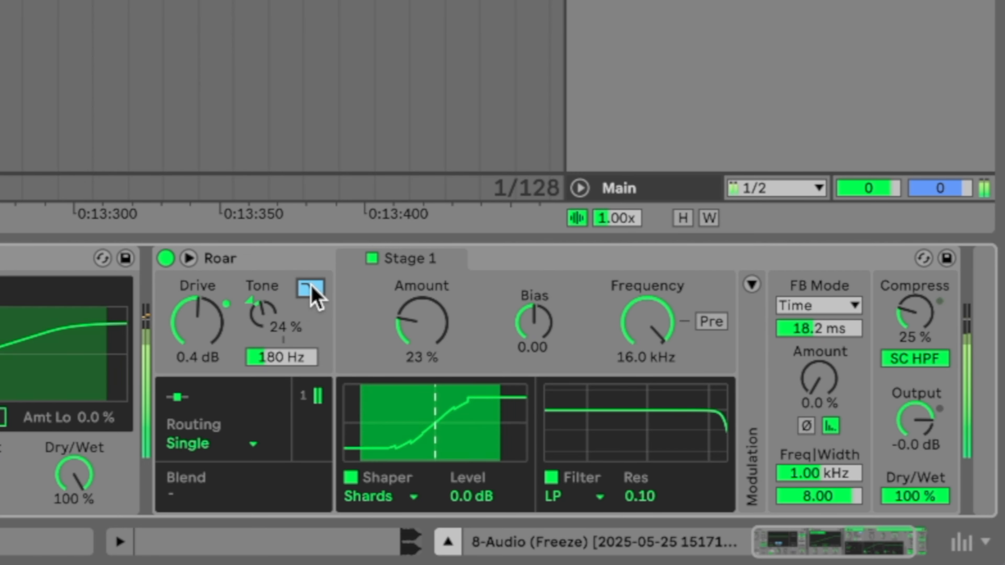
click(165, 258)
click(169, 259)
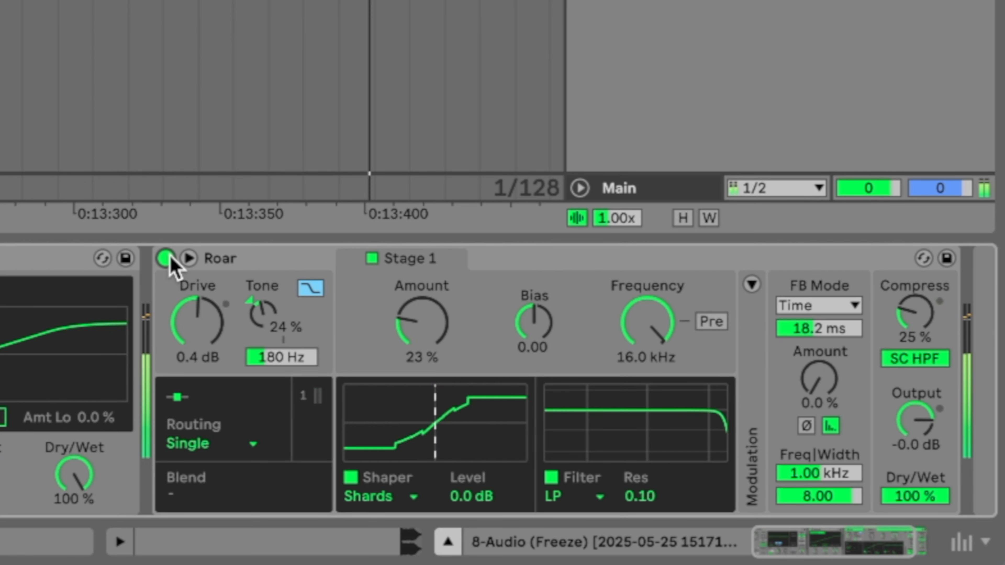